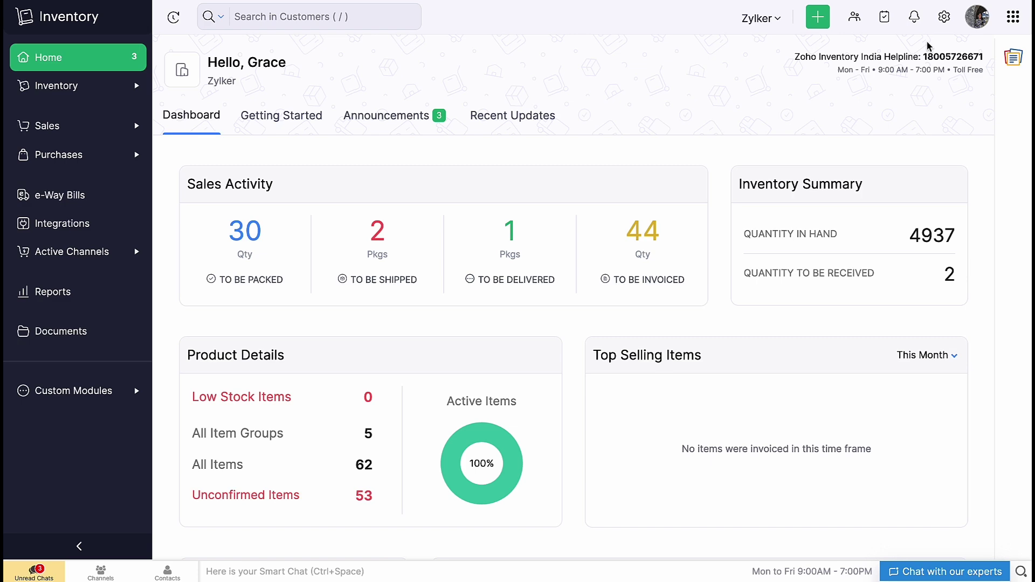
Enable sales approval under Settings > Approvals and review which users can approve.
left_click(945, 21)
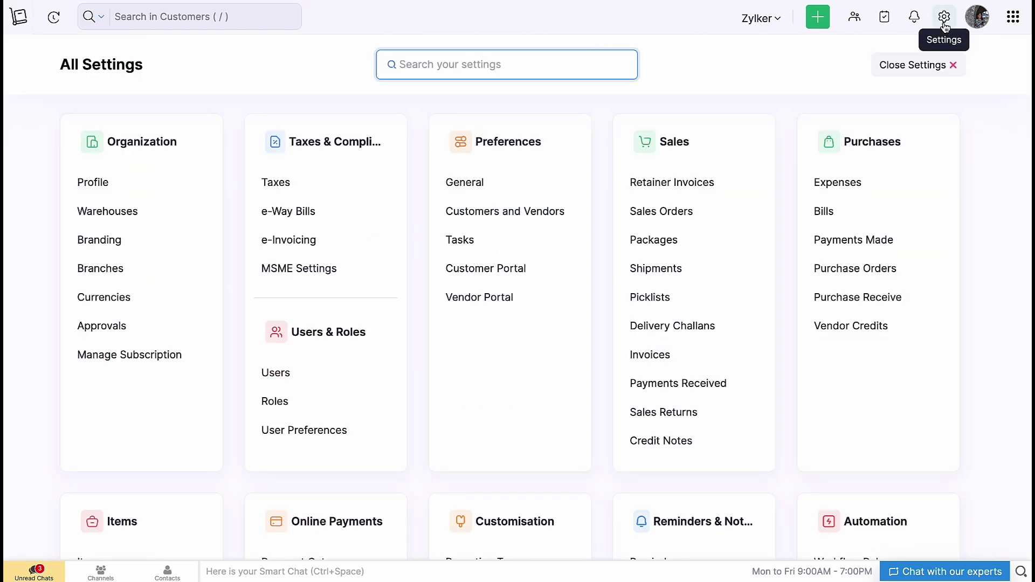
left_click(174, 327)
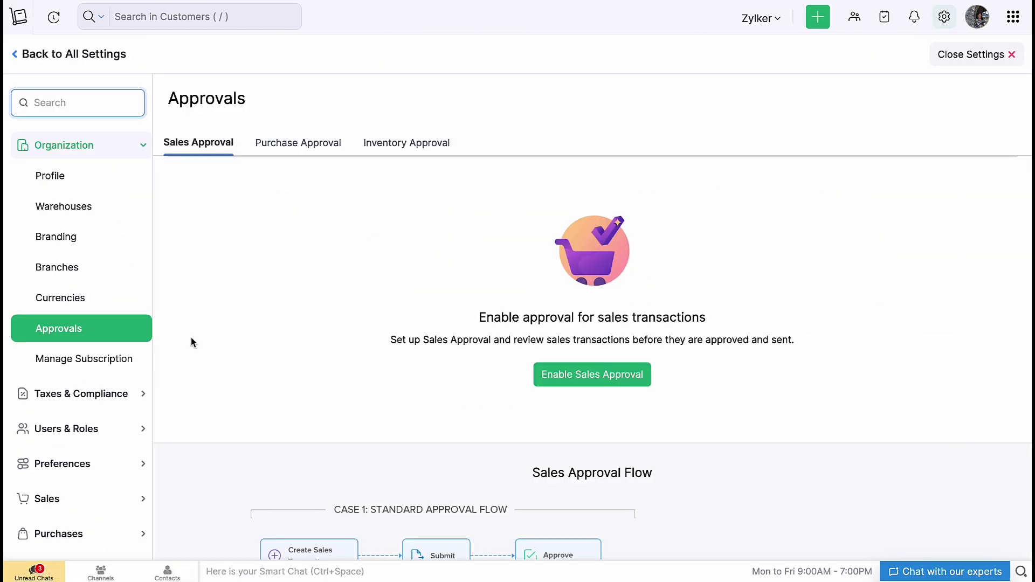
left_click(570, 377)
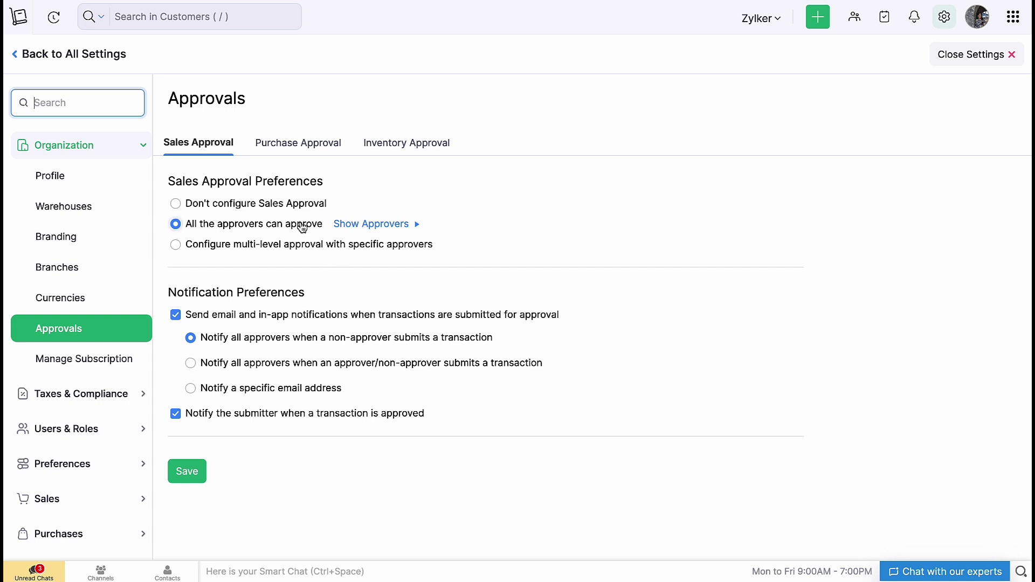
left_click(351, 227)
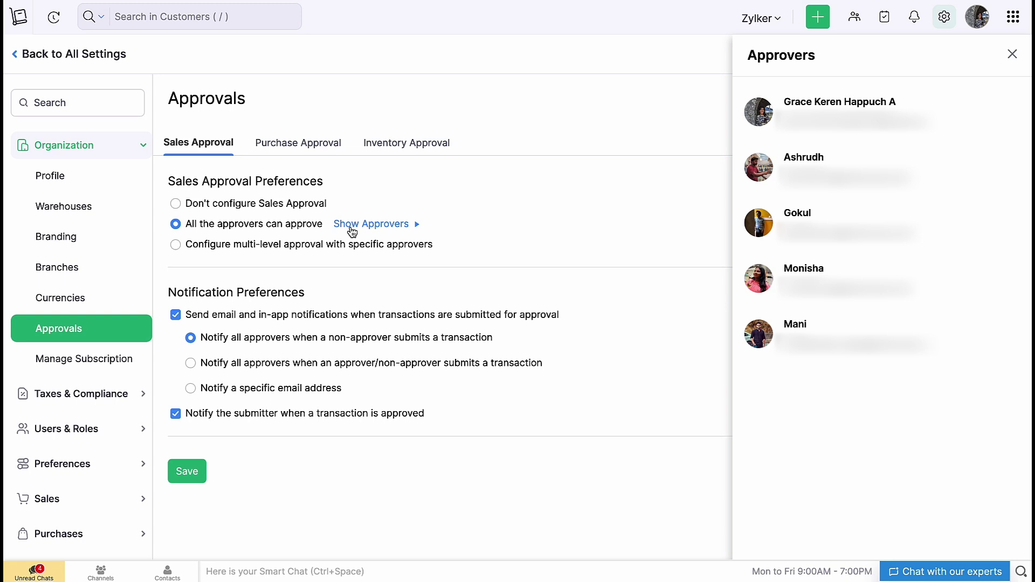
left_click(1014, 55)
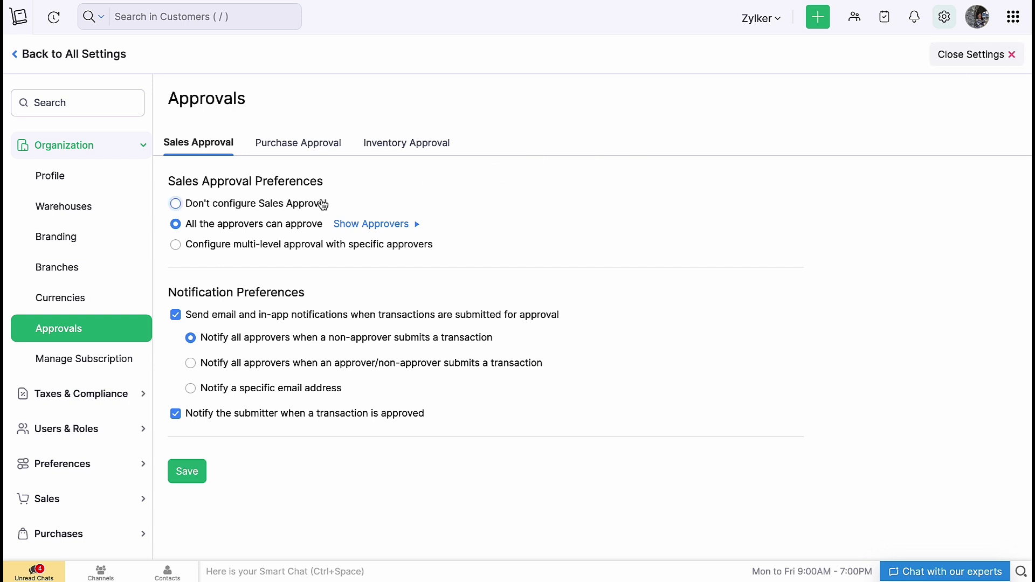
Choose multi-level approval with specific approvers, assign a different approver to Levels 1, 2 and 3, and save.
left_click(177, 245)
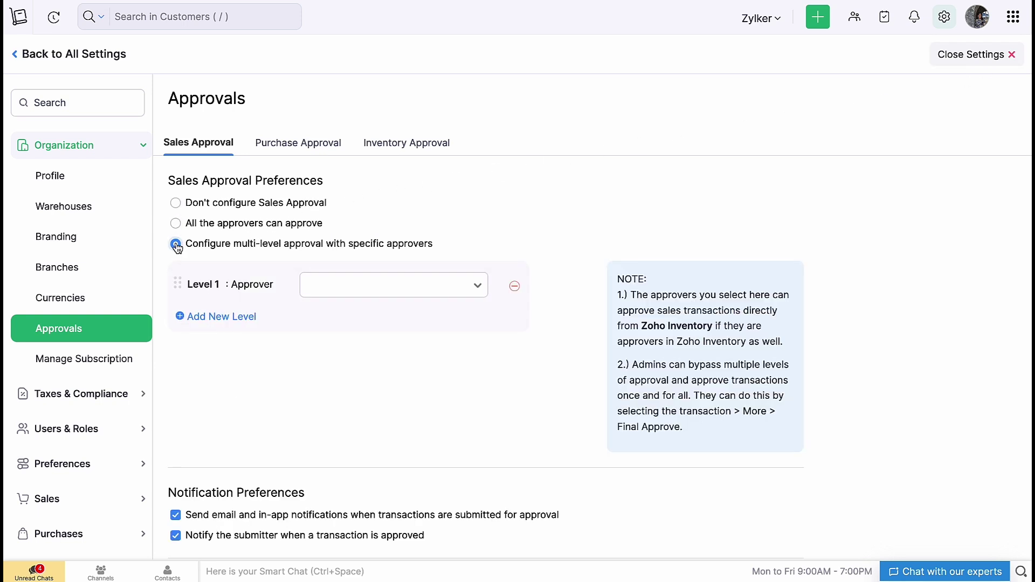
left_click(347, 291)
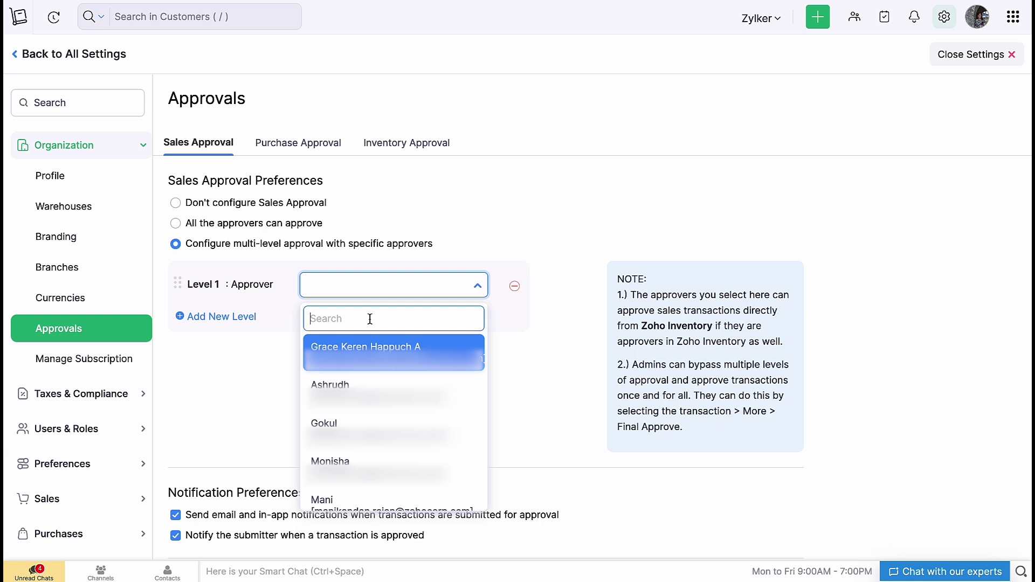
left_click(435, 350)
left_click(237, 317)
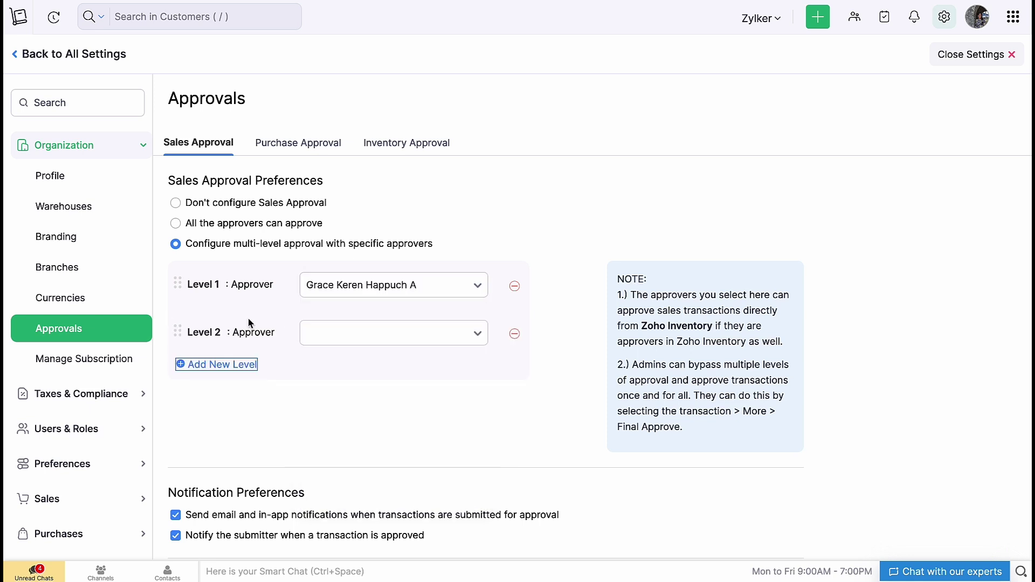
left_click(339, 334)
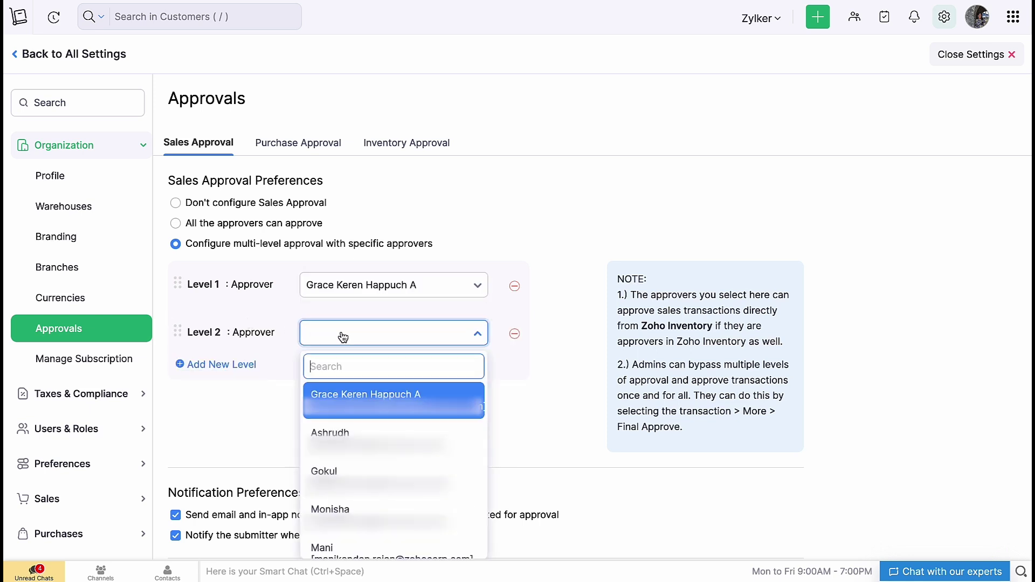
left_click(426, 474)
left_click(238, 365)
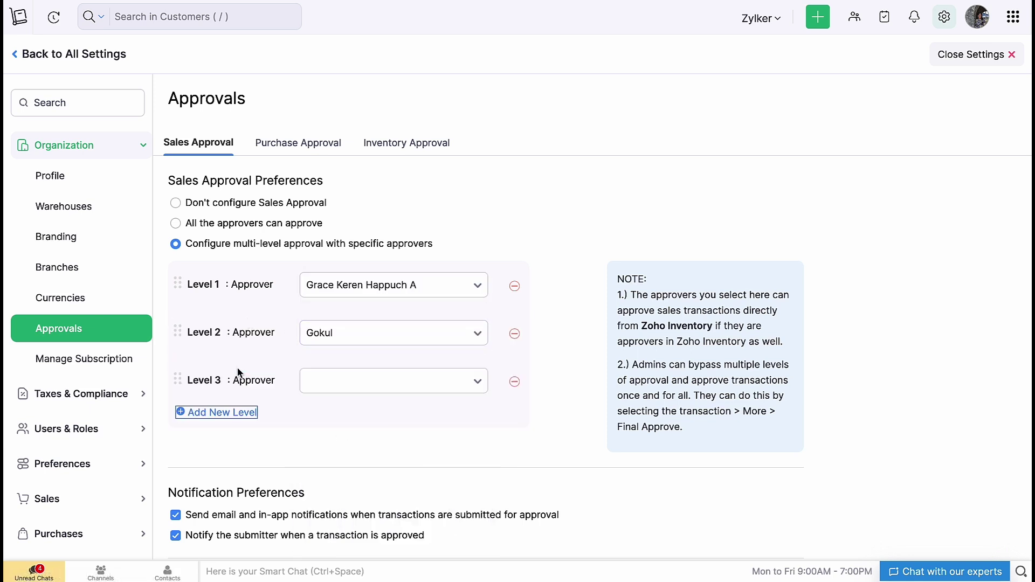
left_click(313, 387)
left_click(426, 479)
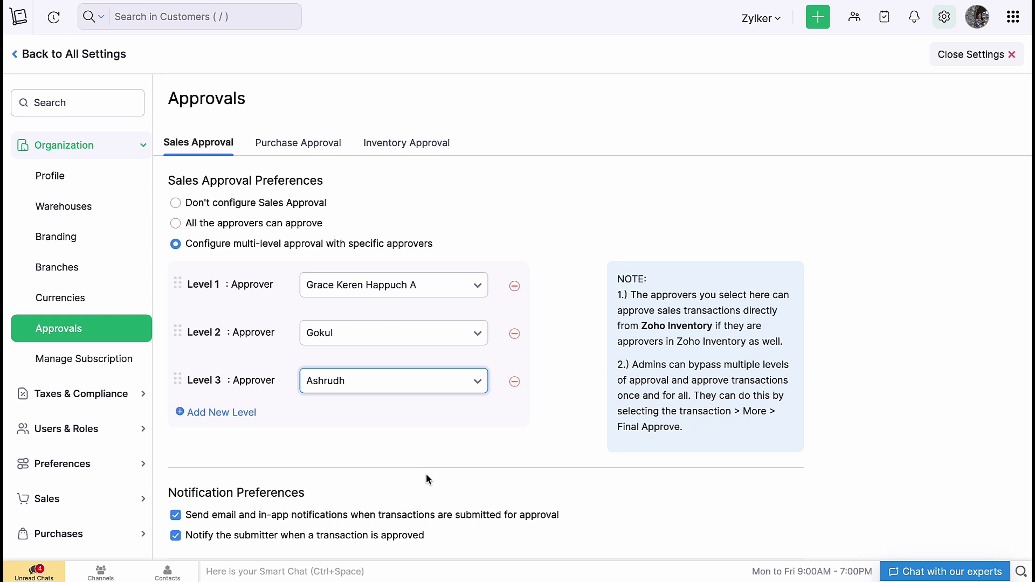
scroll(428, 479, "down", 2)
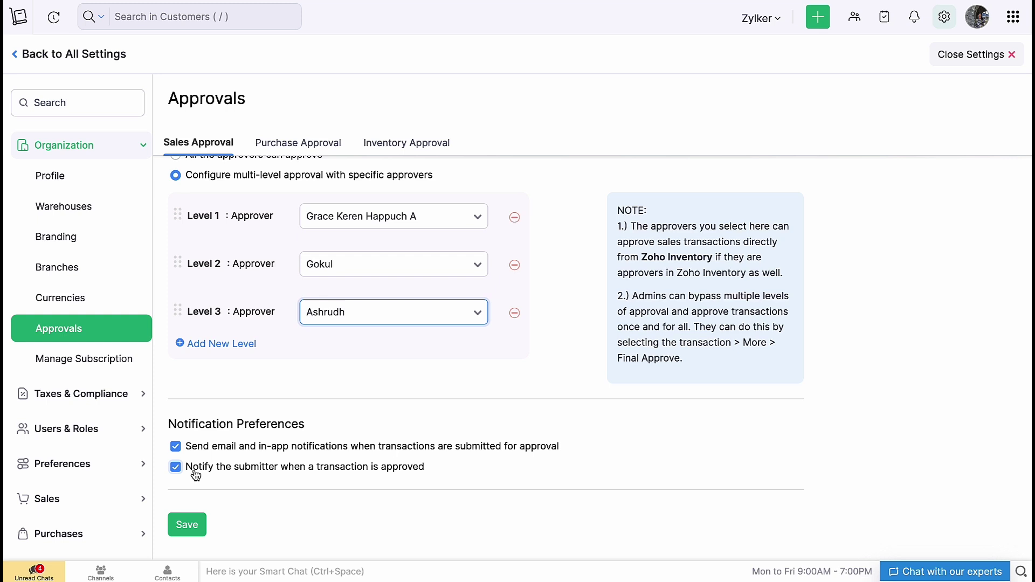
left_click(193, 530)
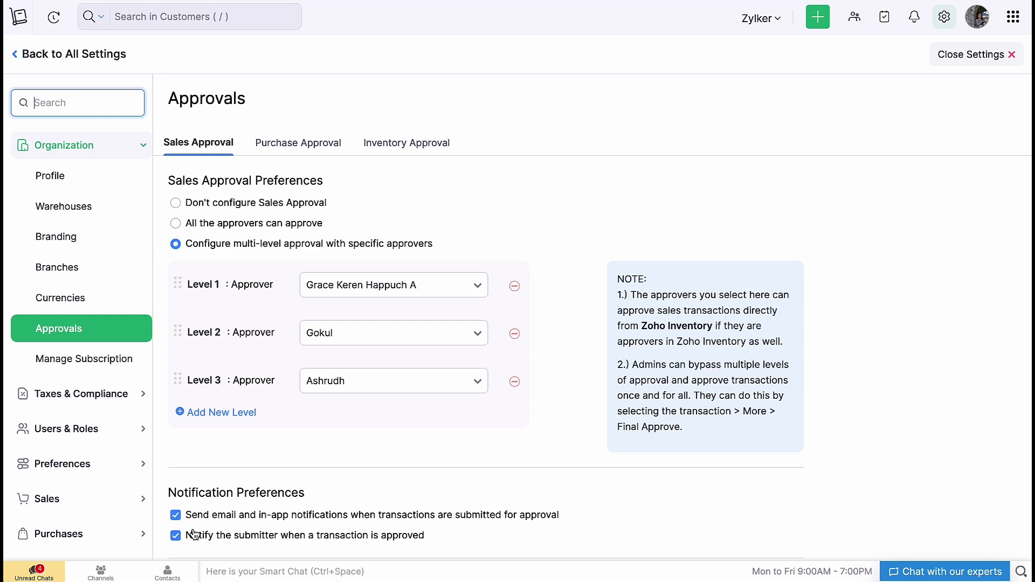
Open invoice INV-000026, review its notifications and approval details, and approve it at the first level.
left_click(346, 266)
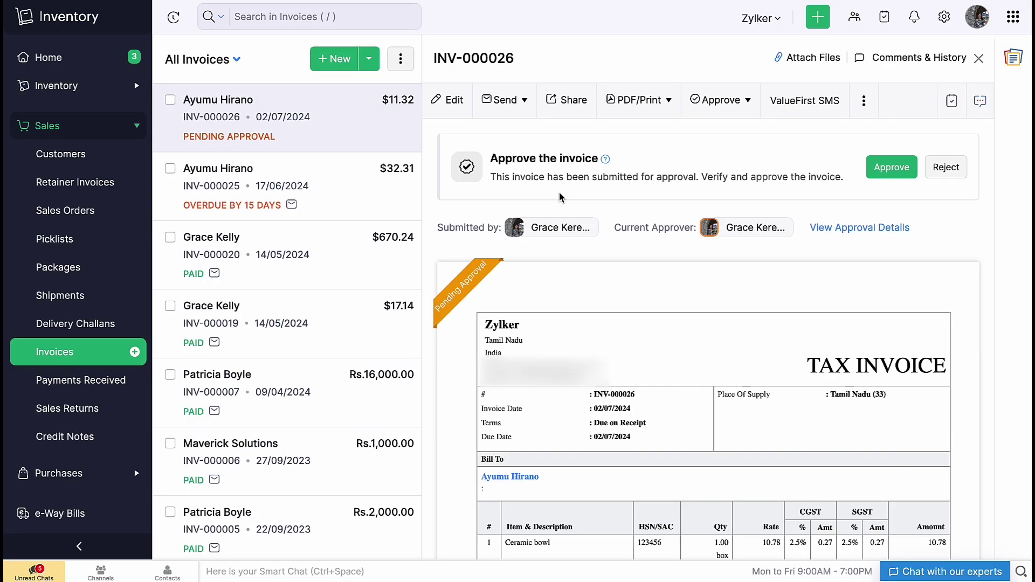
left_click(916, 17)
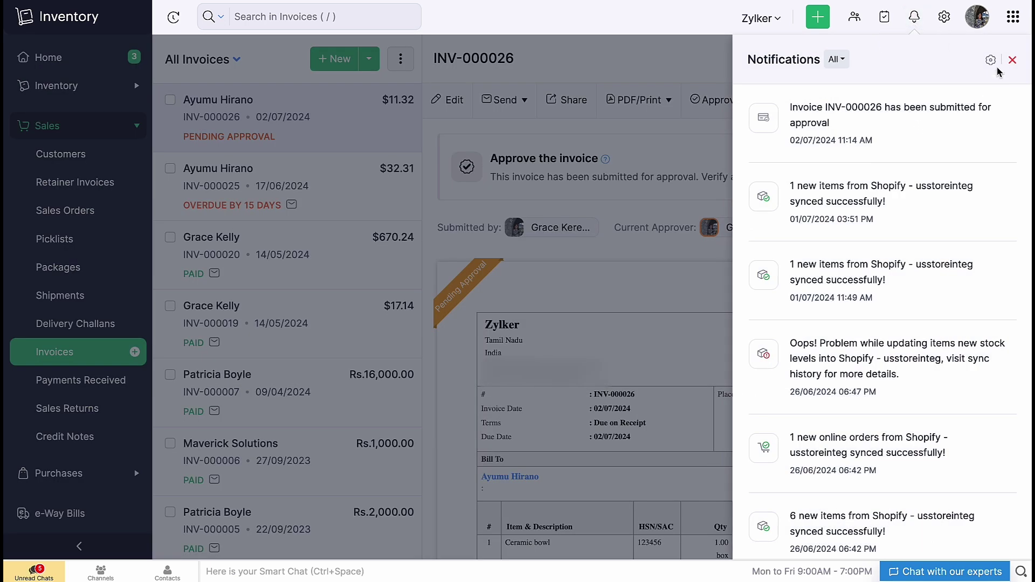
left_click(1012, 61)
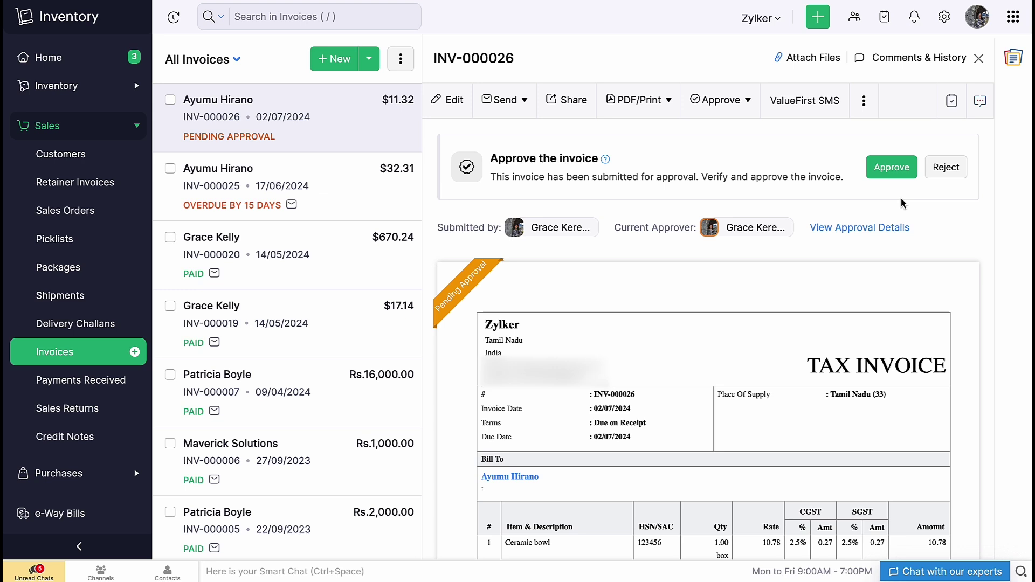
left_click(884, 228)
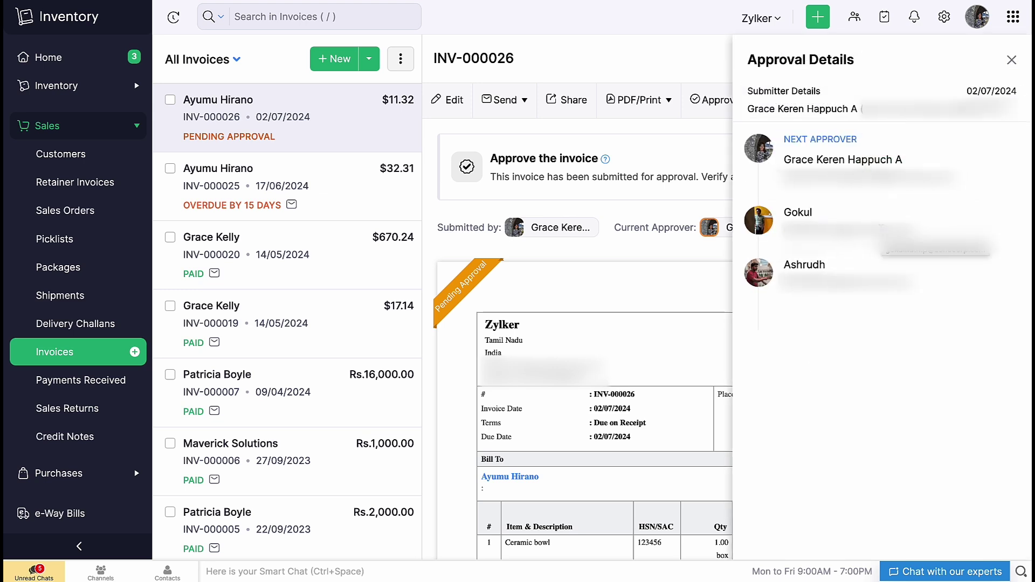
left_click(1012, 60)
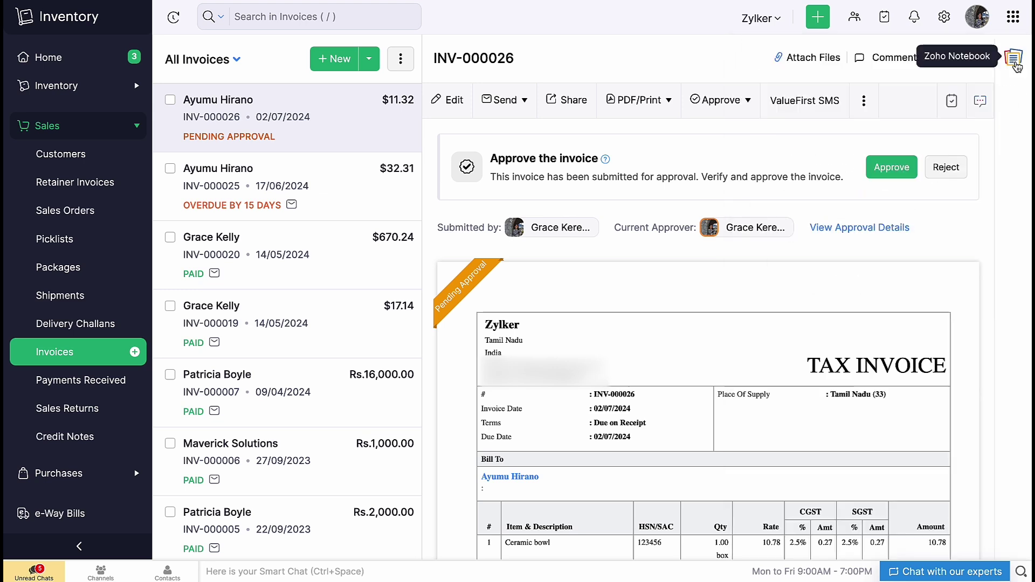
left_click(892, 167)
left_click(371, 84)
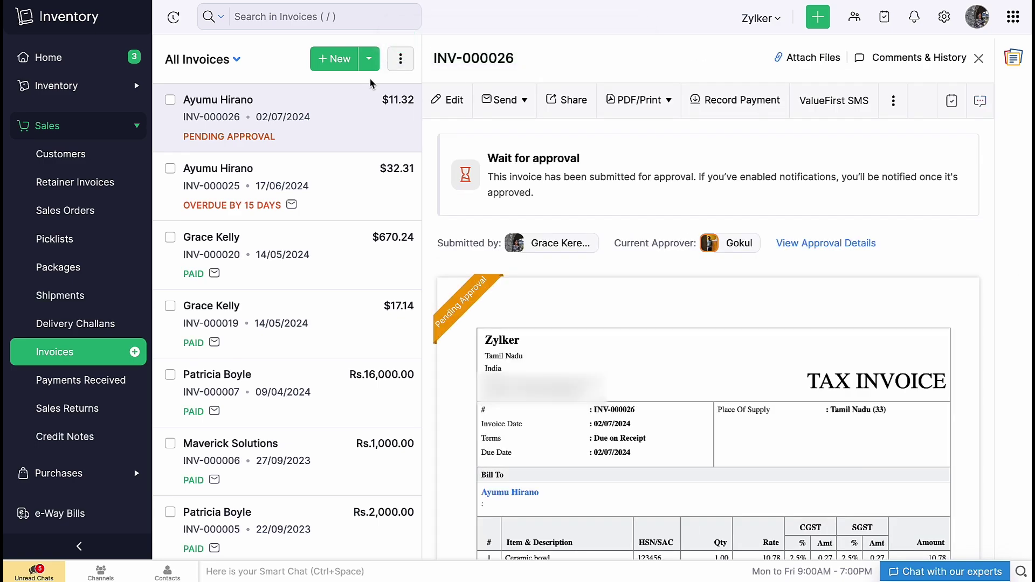
Reopen INV-000026, check the approval progress, and Final Approve it to bypass the remaining approvers.
left_click(307, 242)
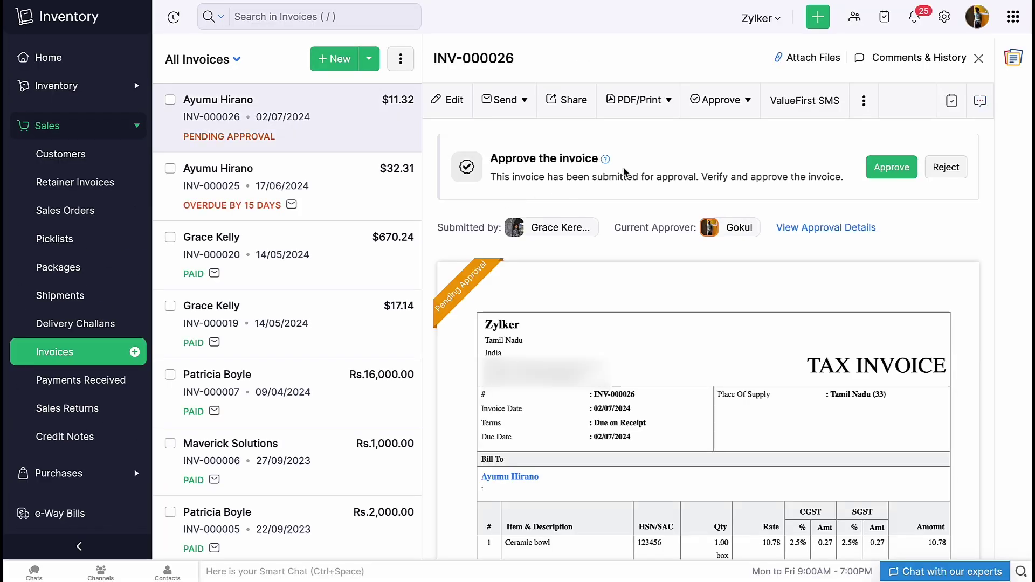
left_click(914, 17)
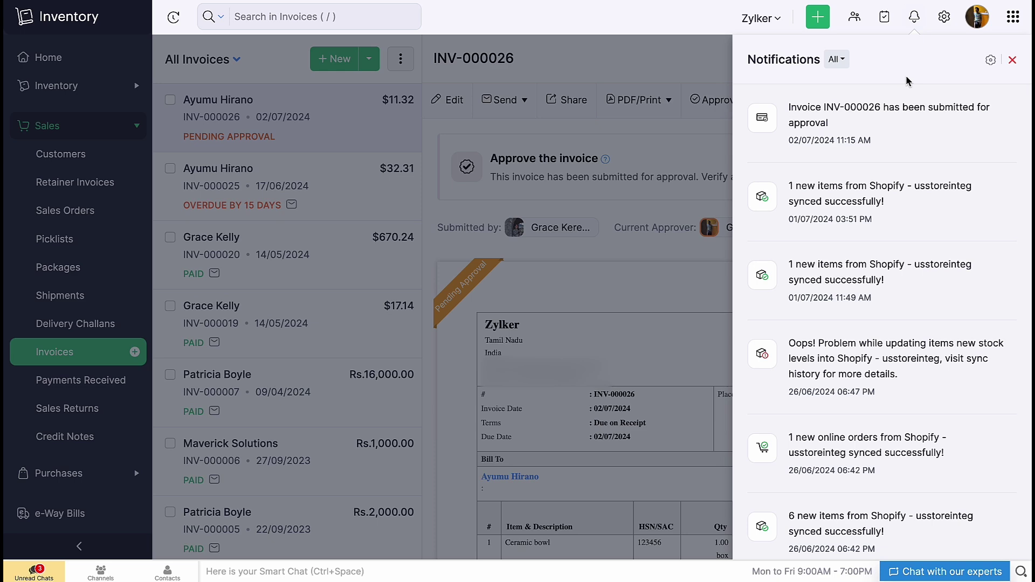
left_click(910, 128)
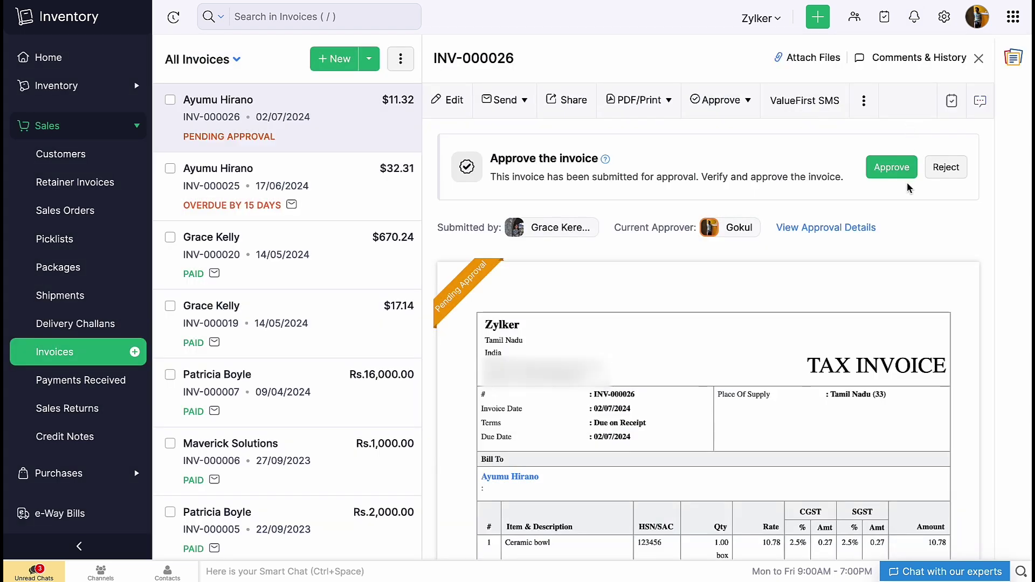
left_click(850, 228)
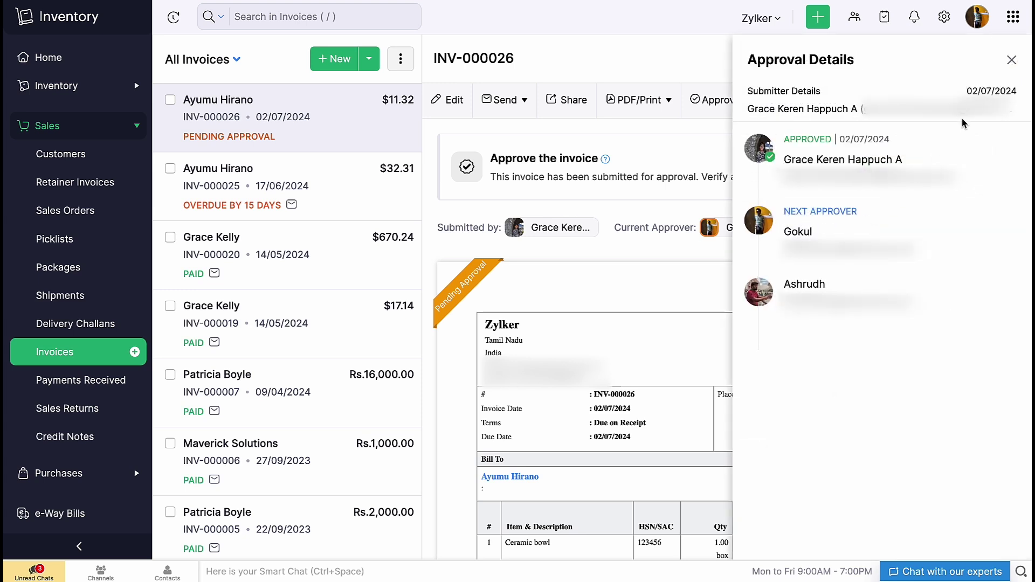
left_click(1011, 60)
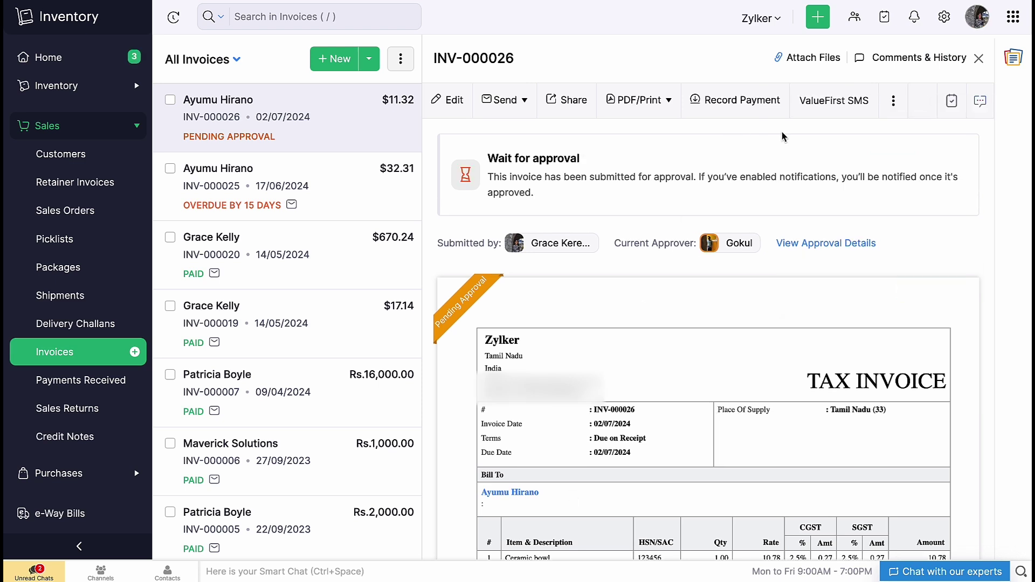
left_click(893, 101)
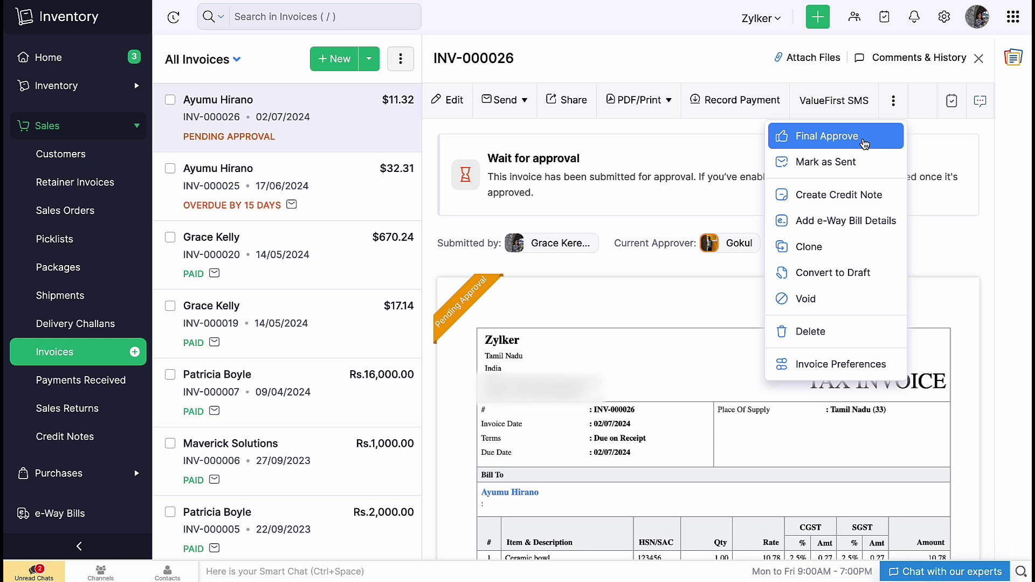
left_click(841, 137)
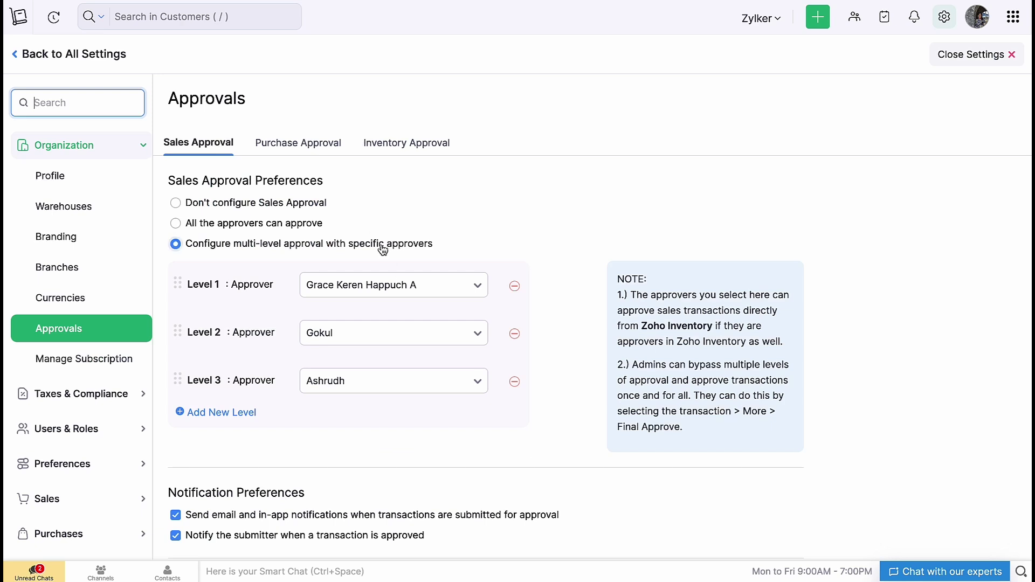
Save sales approval as not configured, then enable purchase approval with Notify the submitter ticked and save.
left_click(176, 204)
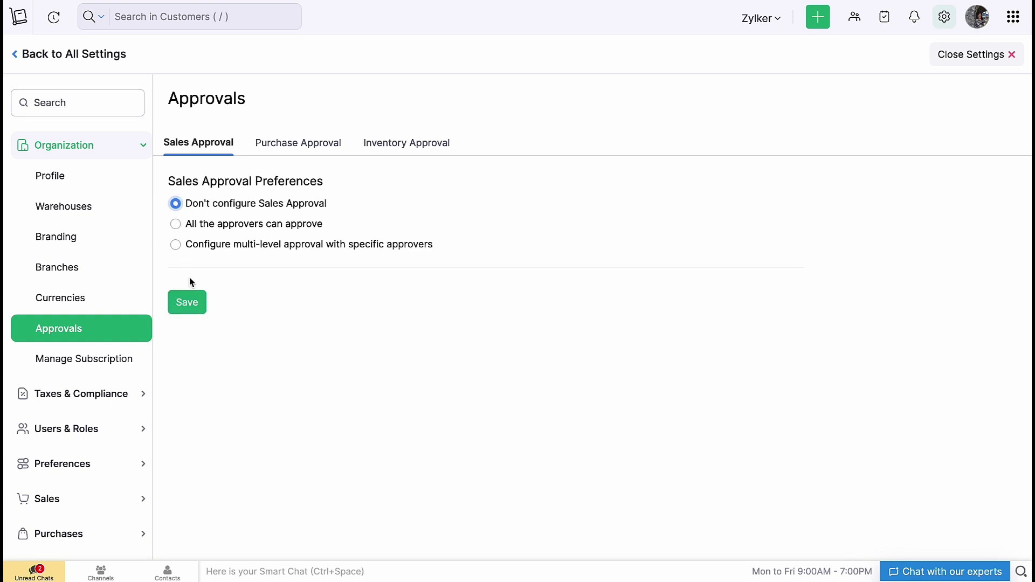
left_click(193, 302)
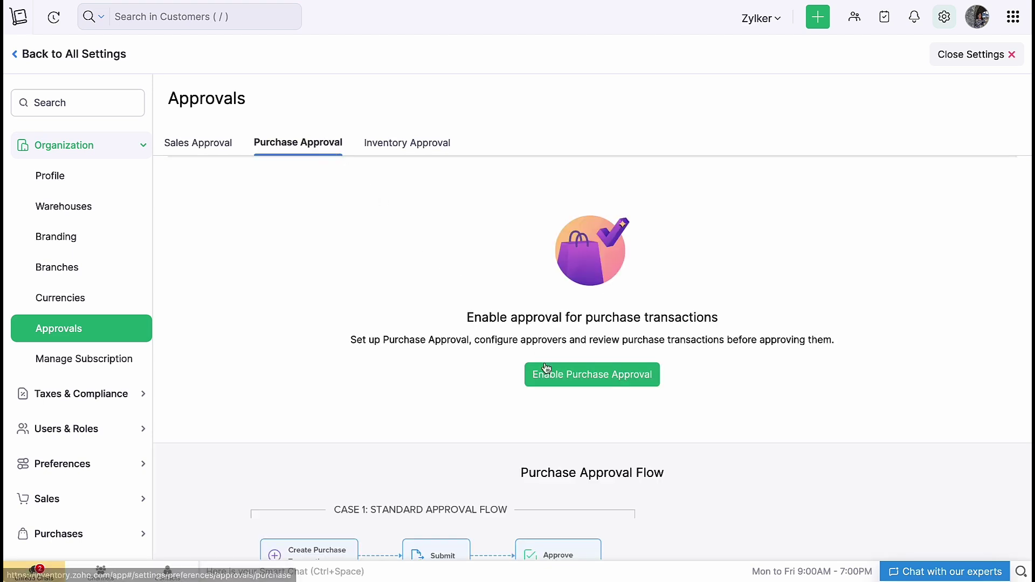
left_click(567, 381)
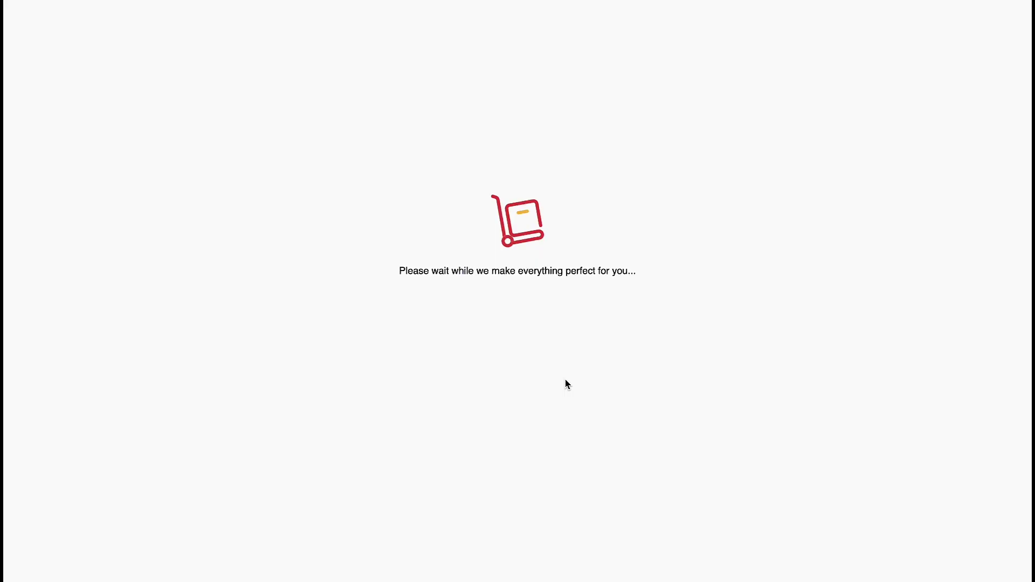
left_click(259, 347)
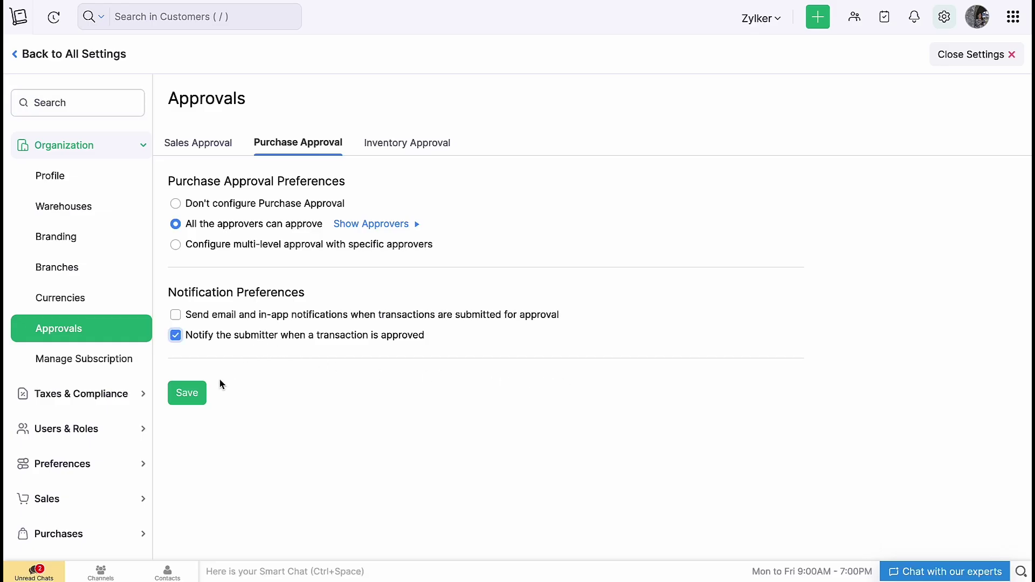
left_click(198, 396)
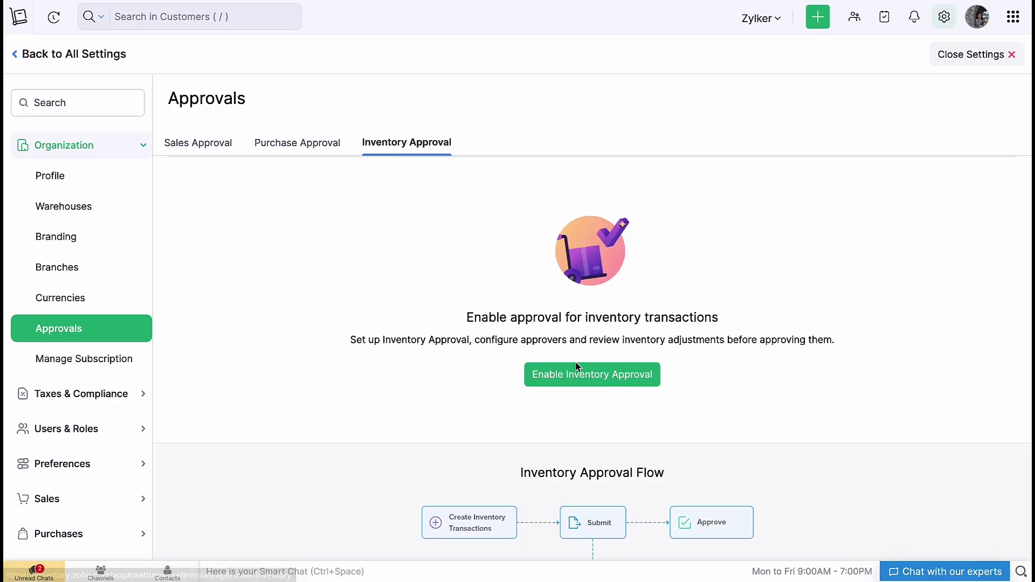
Enable inventory approval for all approvers, keeping the default notification options, and save.
left_click(591, 380)
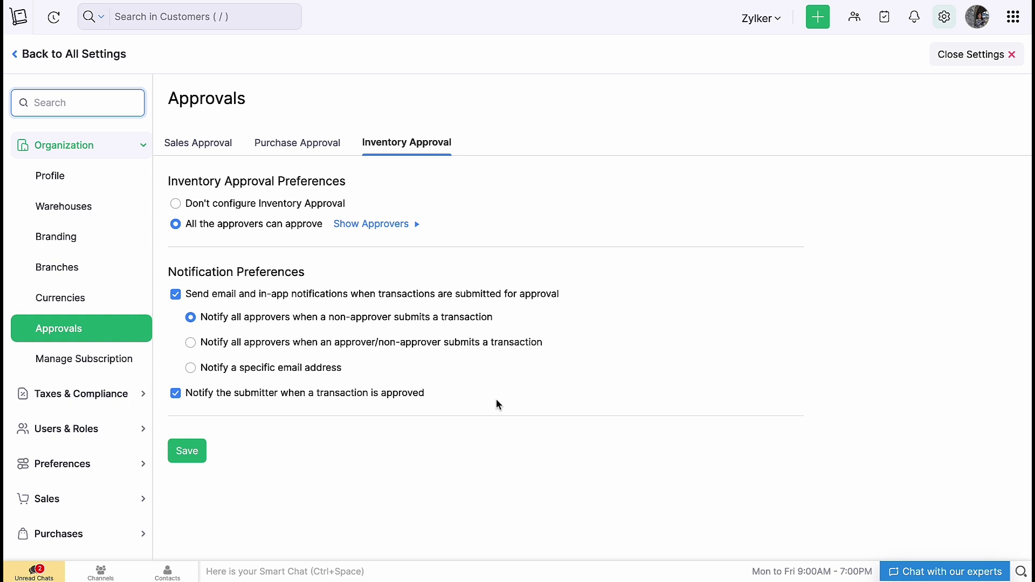
left_click(184, 460)
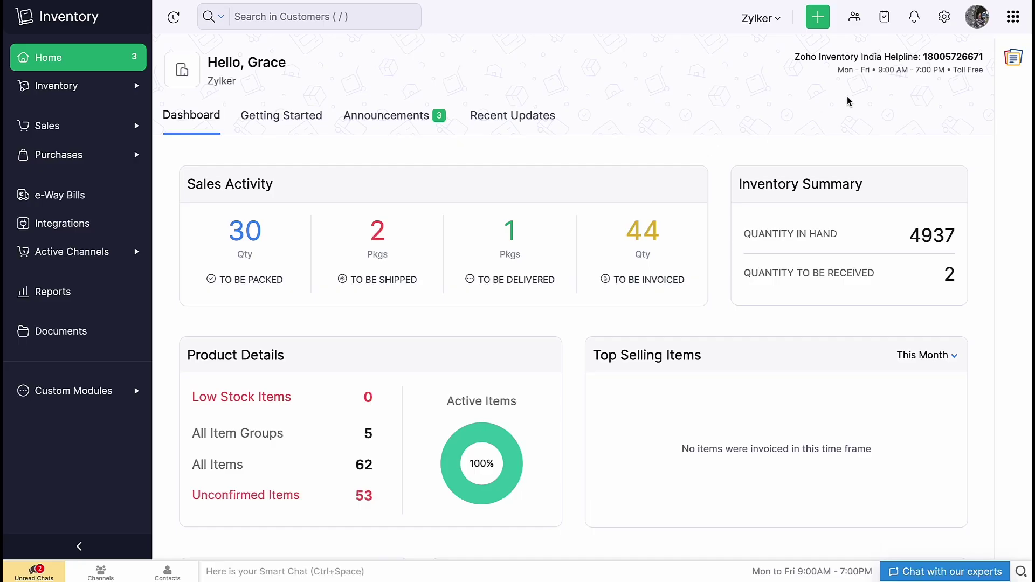
Start a new role under Settings > Users & Roles and scroll to the Items Approve permissions.
left_click(946, 16)
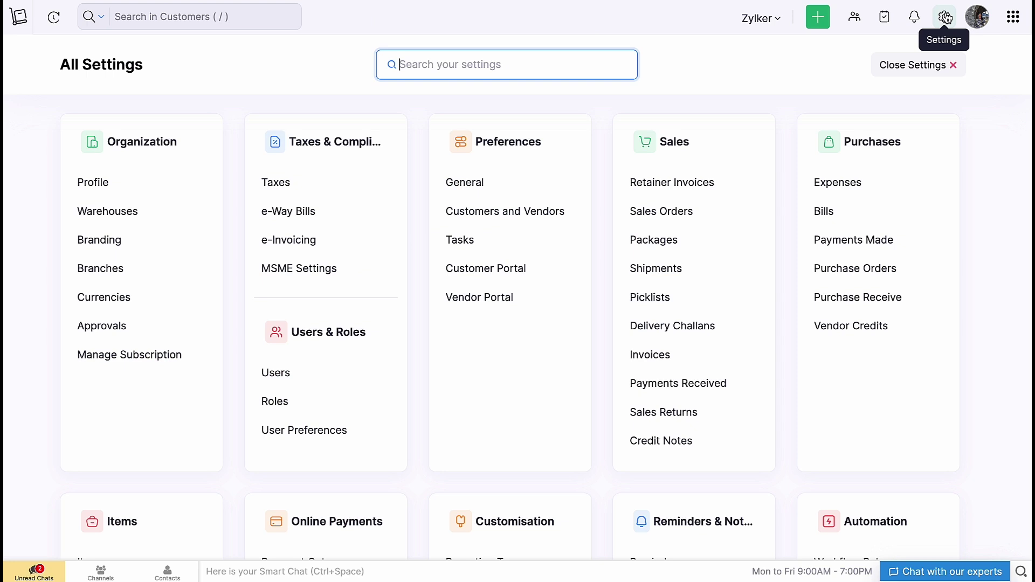
left_click(328, 400)
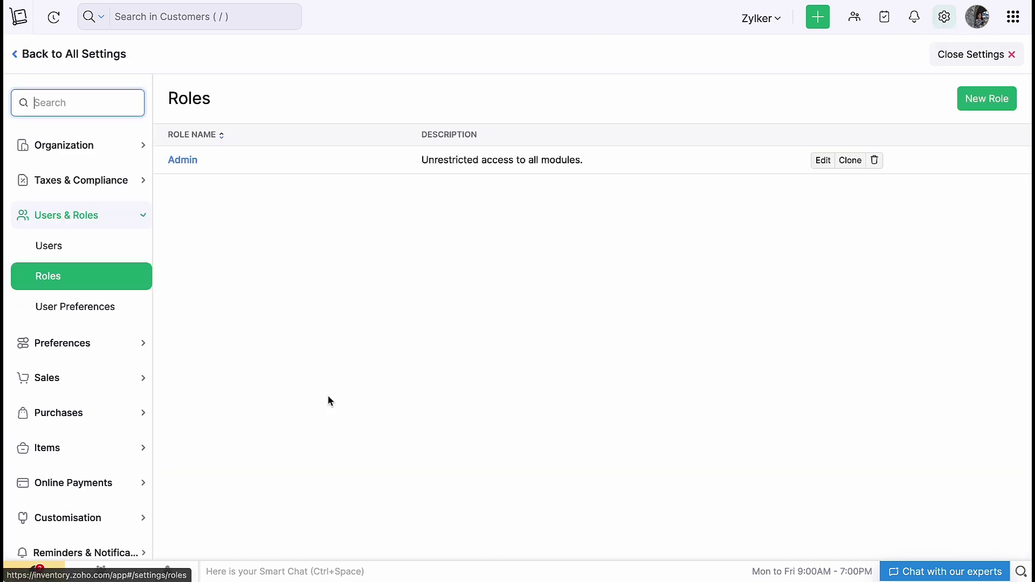
left_click(964, 107)
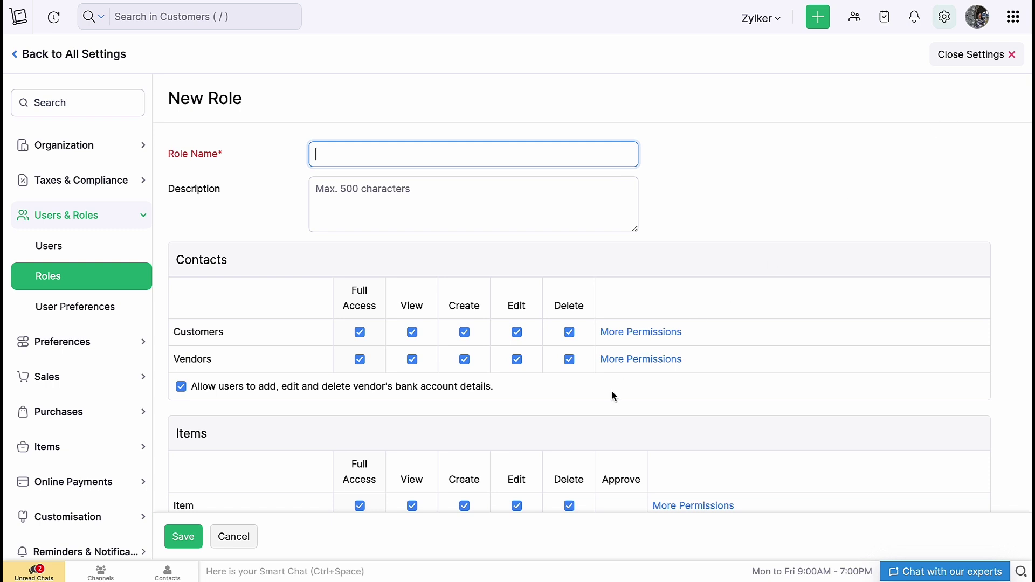
scroll(611, 396, "down", 5)
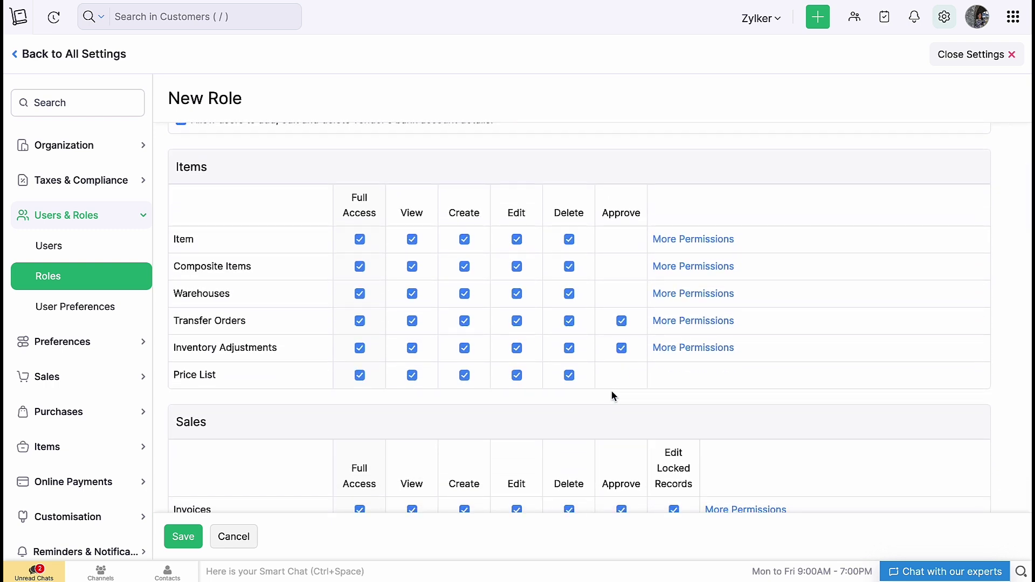